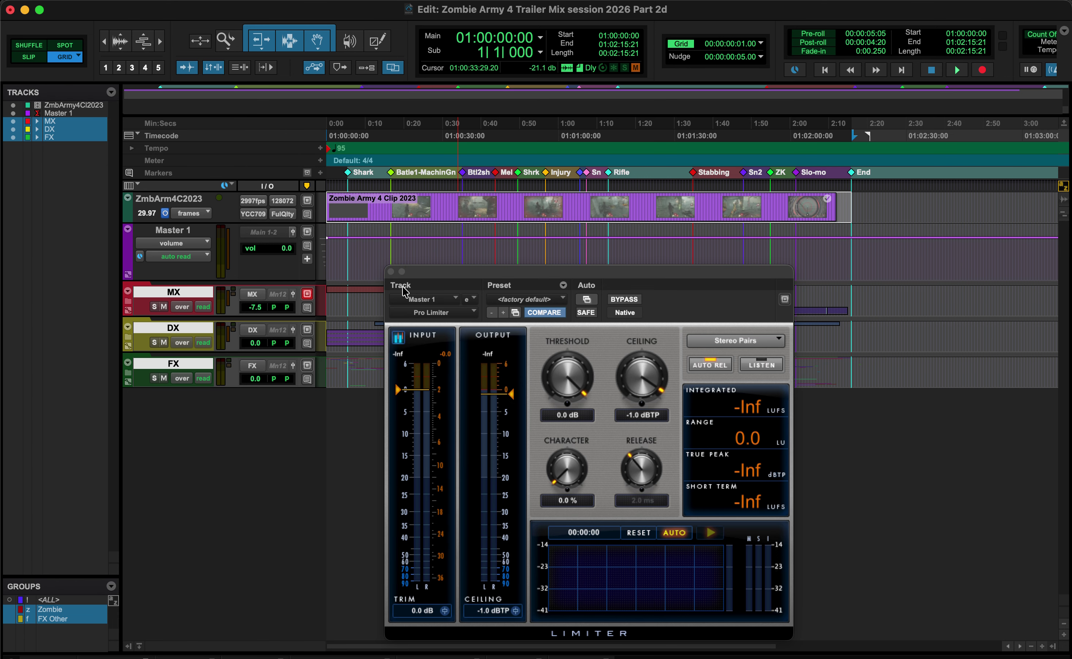
Close the Limiter plug-in window and start a mix bounce with the file name "ZA4 Final MIx - Myname - Date"
click(390, 272)
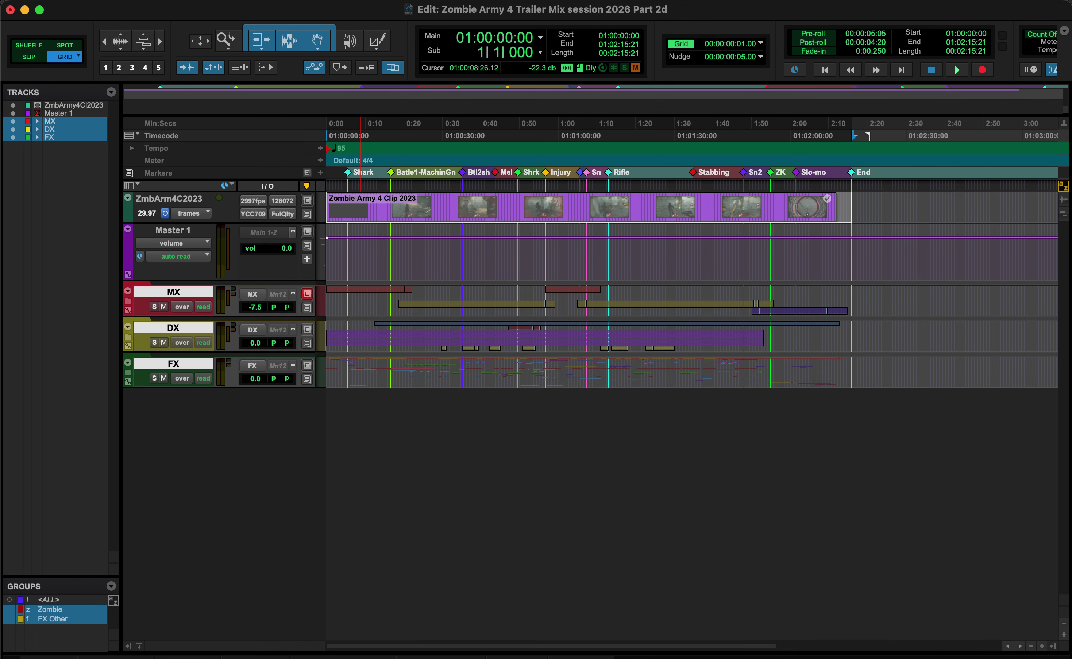
click(111, 2)
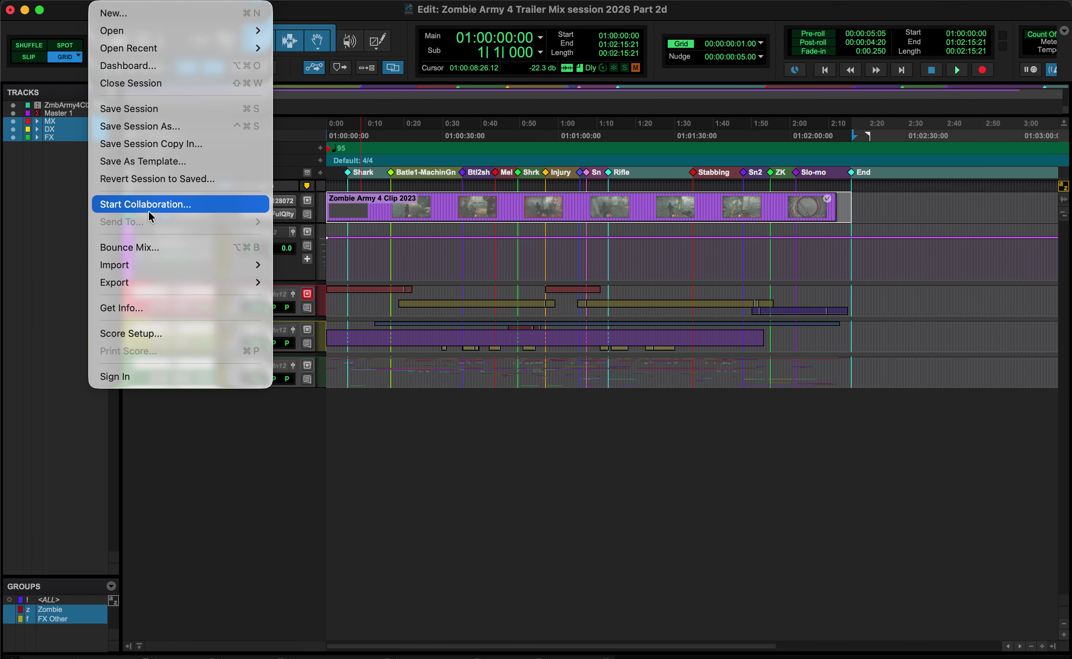
click(142, 251)
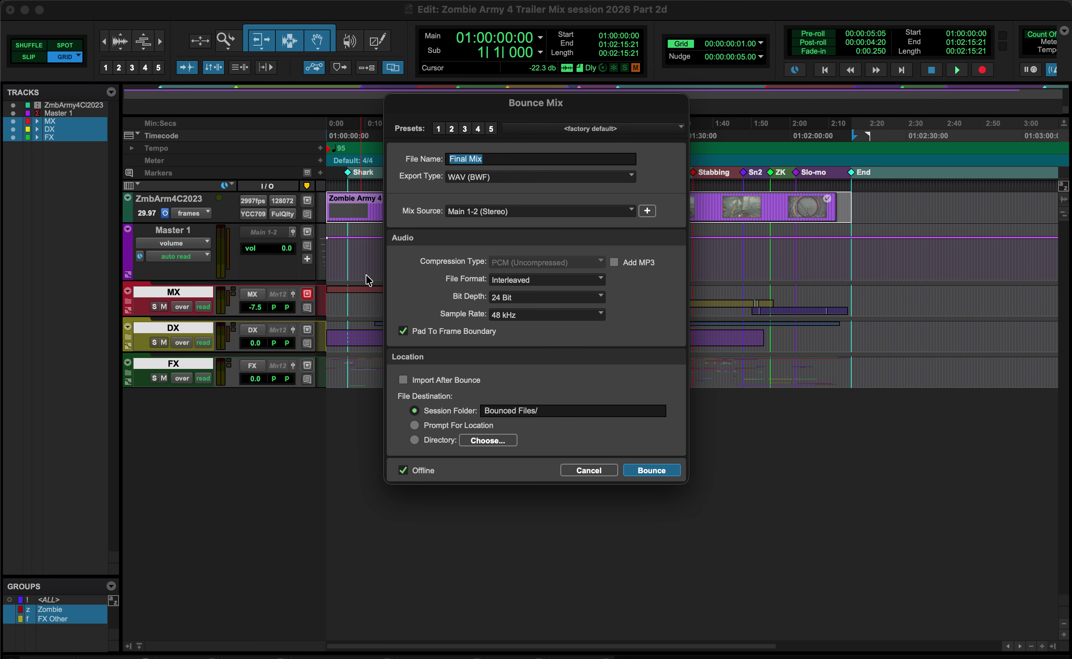
triple_click(499, 155)
text(Z)
text(Date)
Bounce the mix offline as an interleaved WAV (BWF) file into the session's Bounced Files folder
click(498, 179)
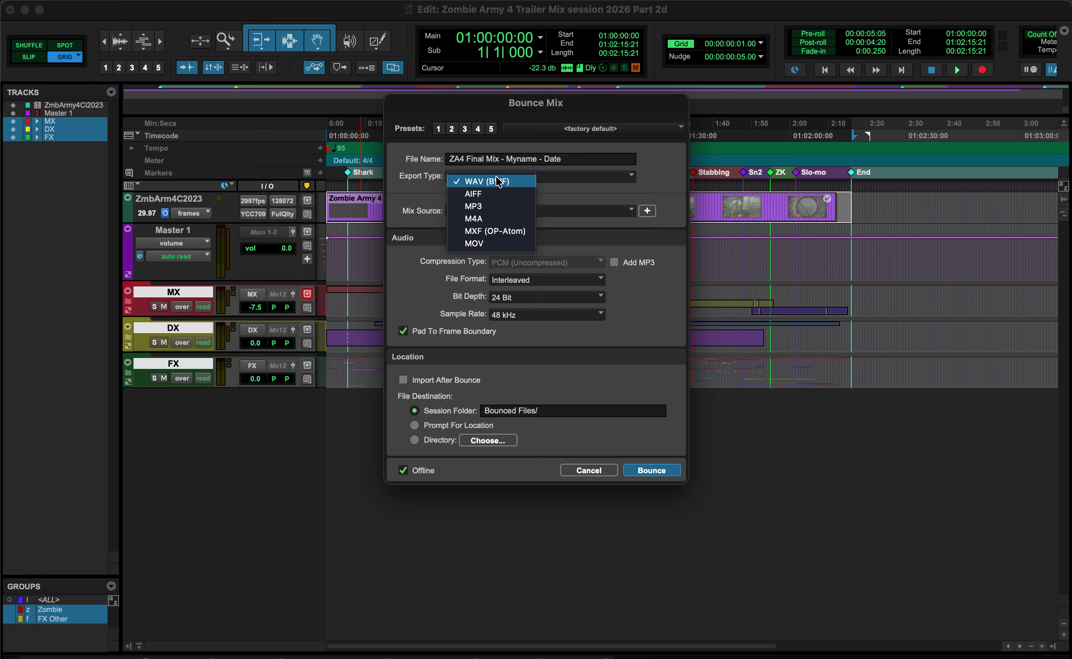
click(498, 181)
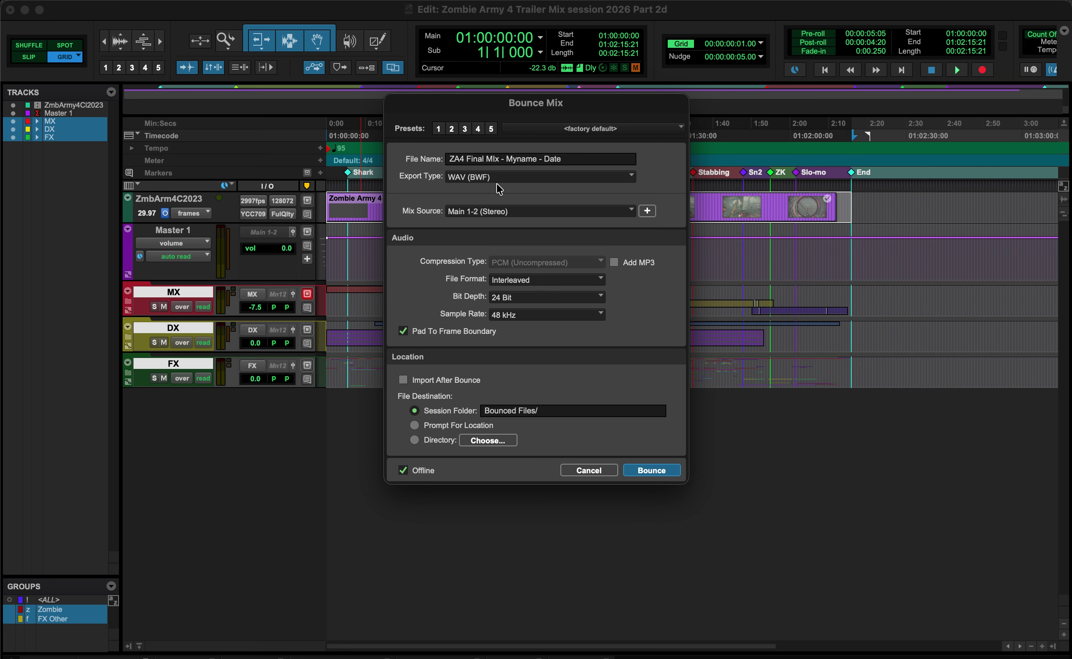
click(517, 281)
click(518, 281)
click(557, 410)
click(403, 471)
click(652, 471)
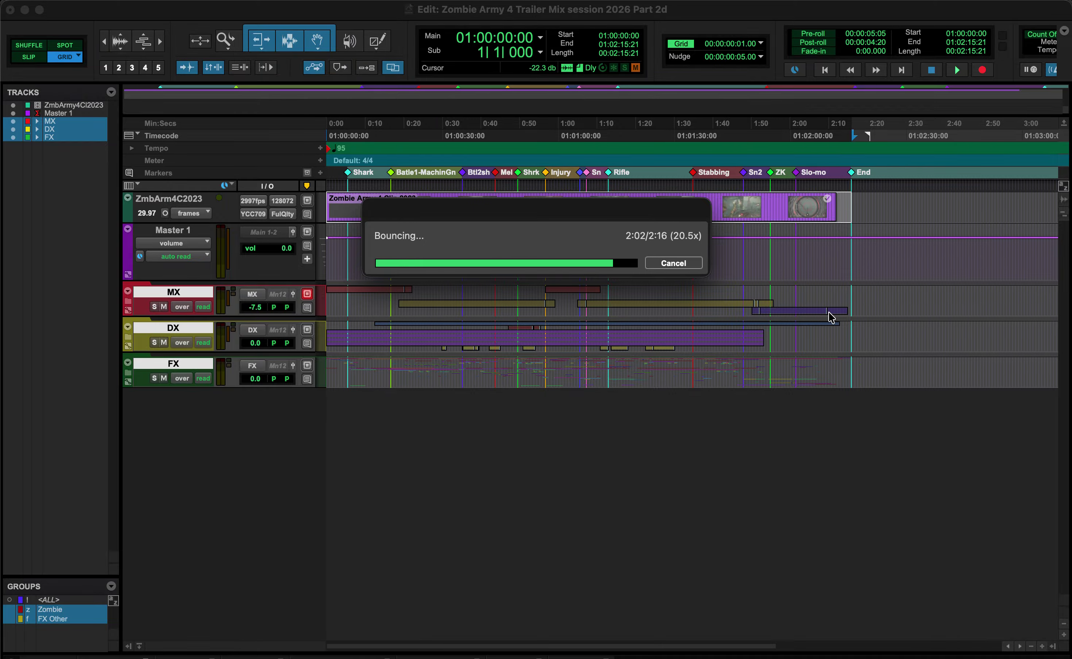
Switch to Finder and preview the bounced WAV mix in the Bounced Files folder
key(super+Tab)
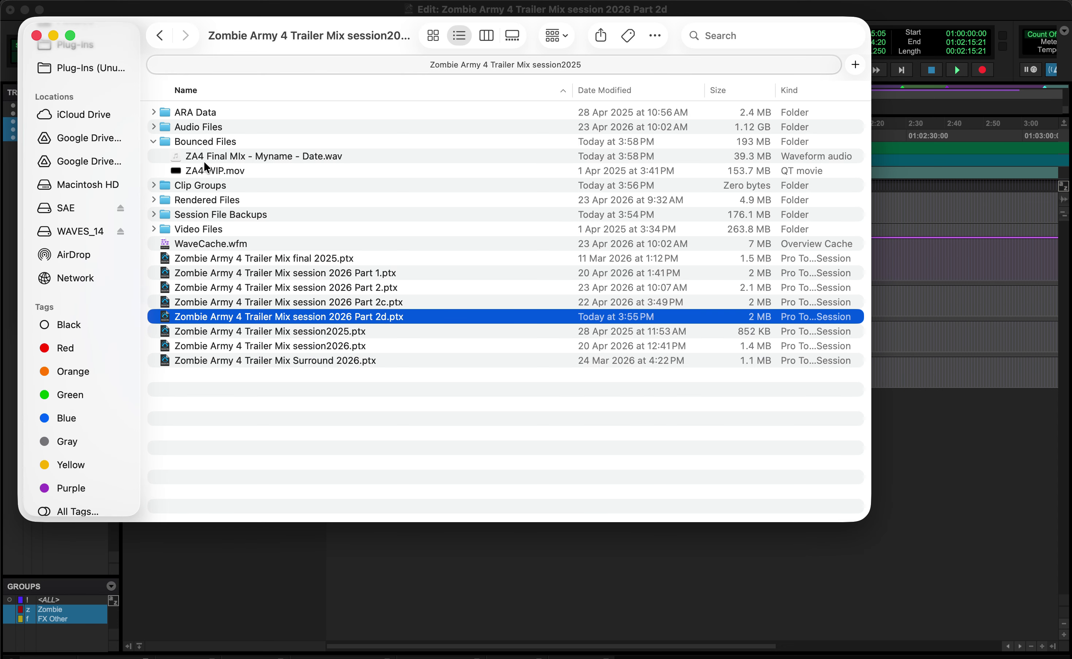
click(188, 141)
click(215, 159)
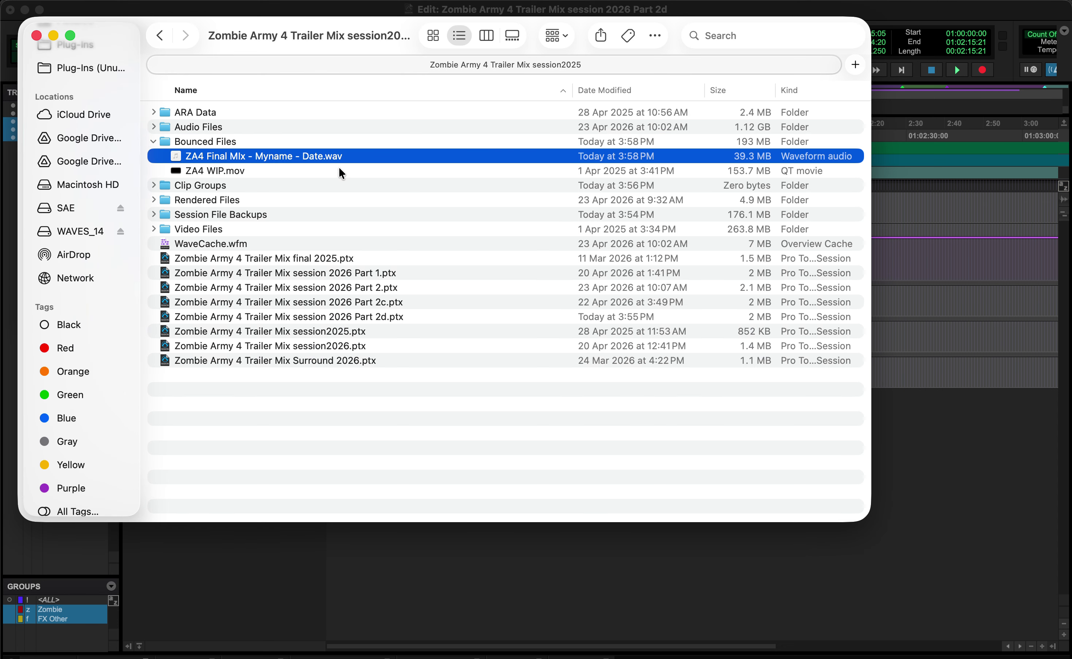
key(space)
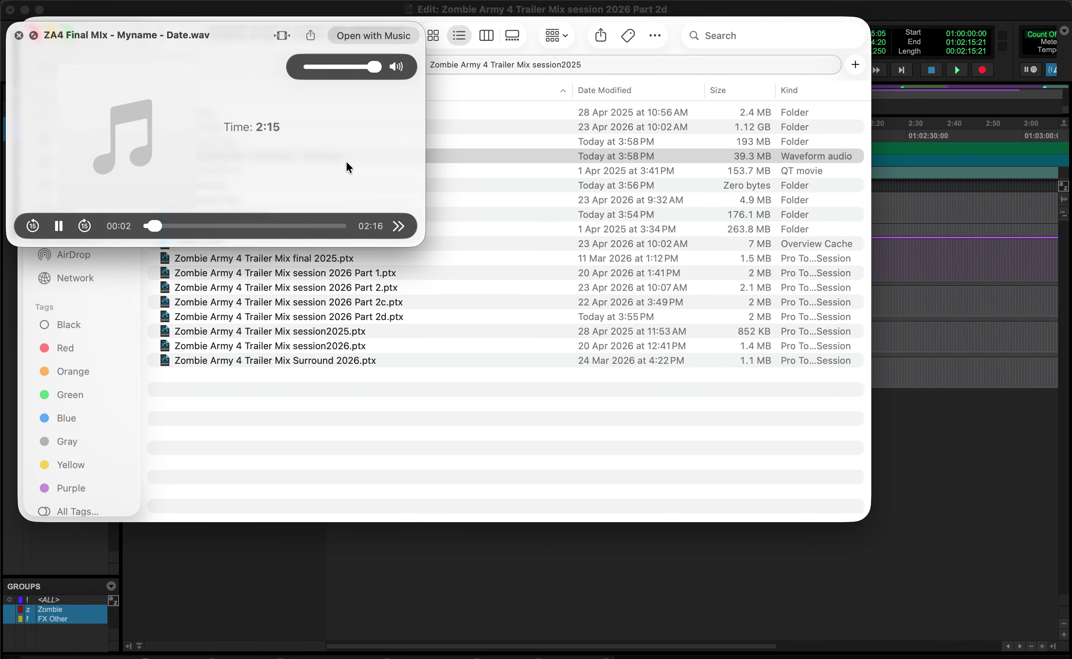
key(space)
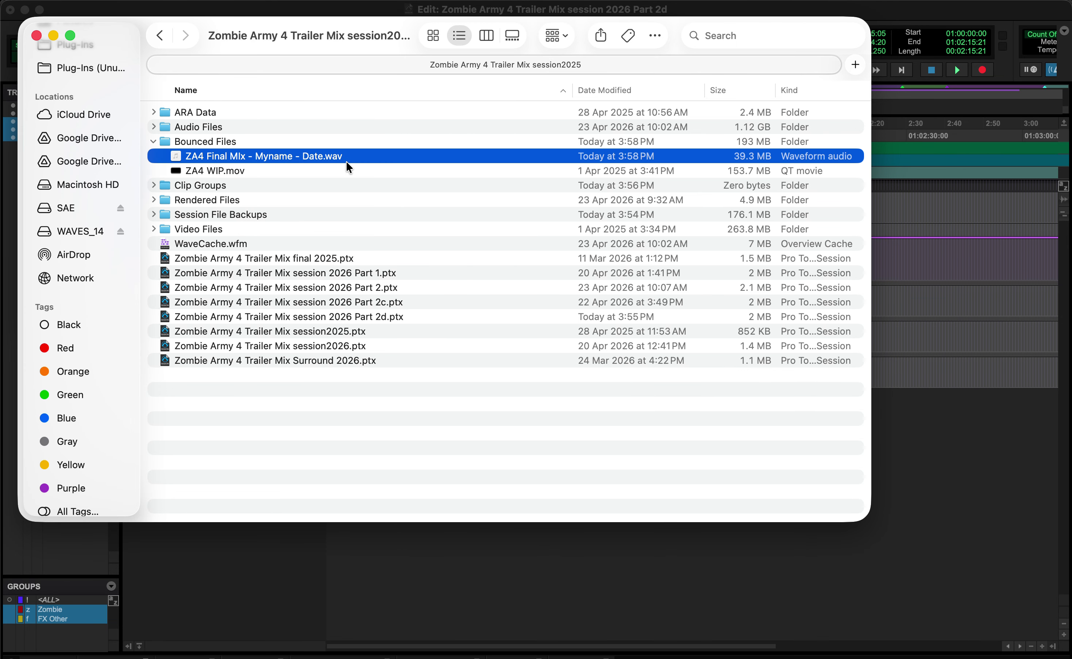
Rename the bounced WAV in Bounced Files to "ZA4 Final Mix - Myname - Date.wav"
click(161, 142)
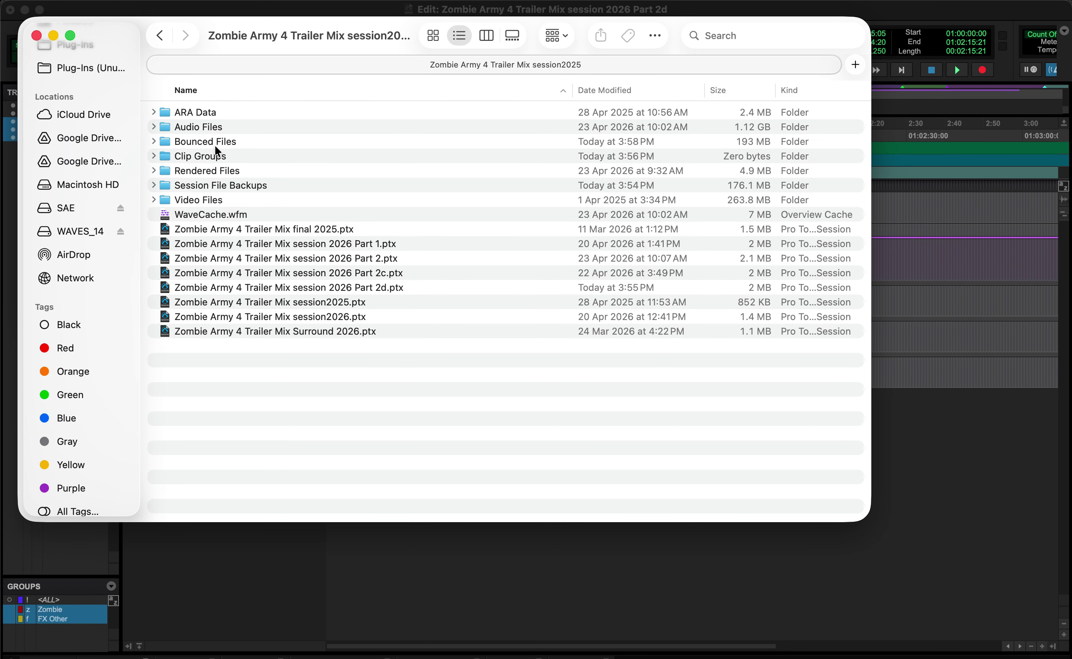
click(164, 144)
key(Right)
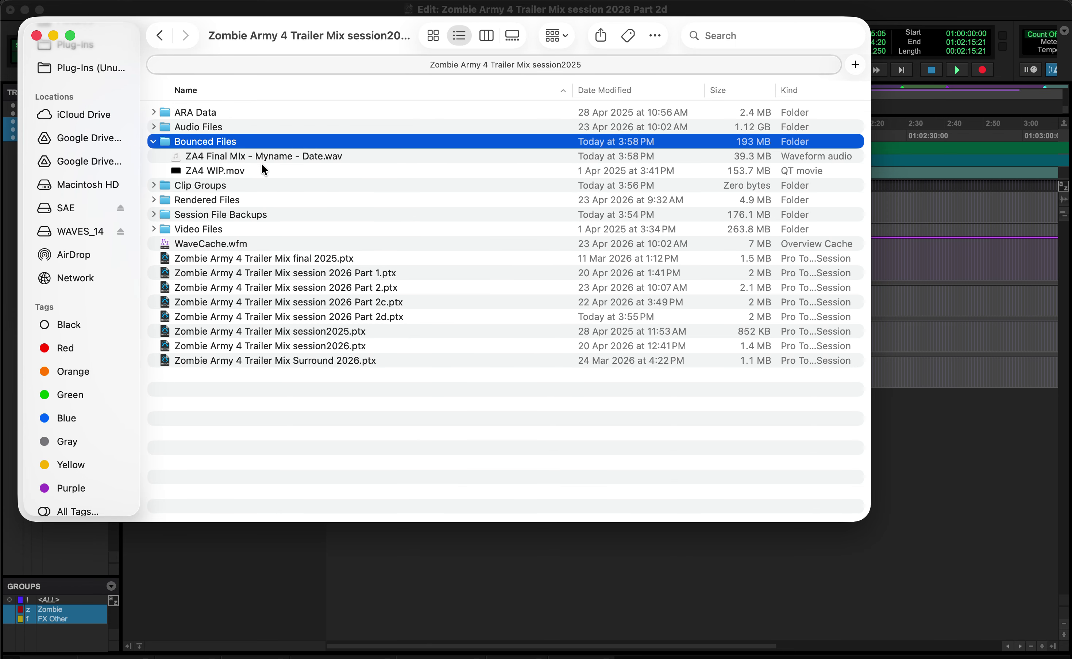
click(241, 159)
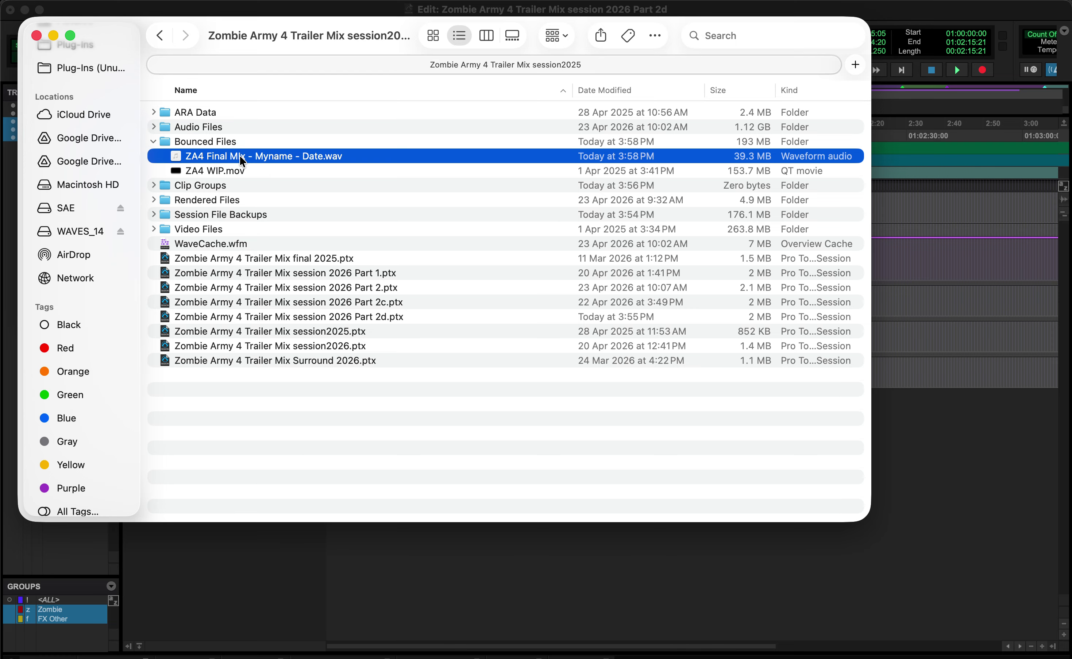
key(Return)
click(240, 157)
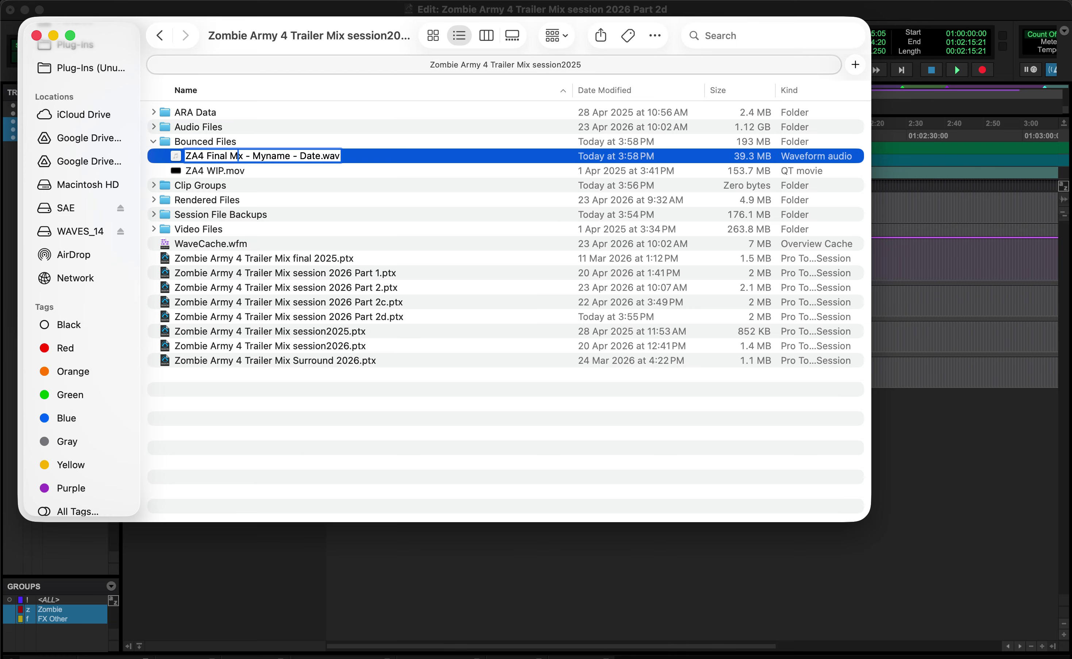
click(317, 181)
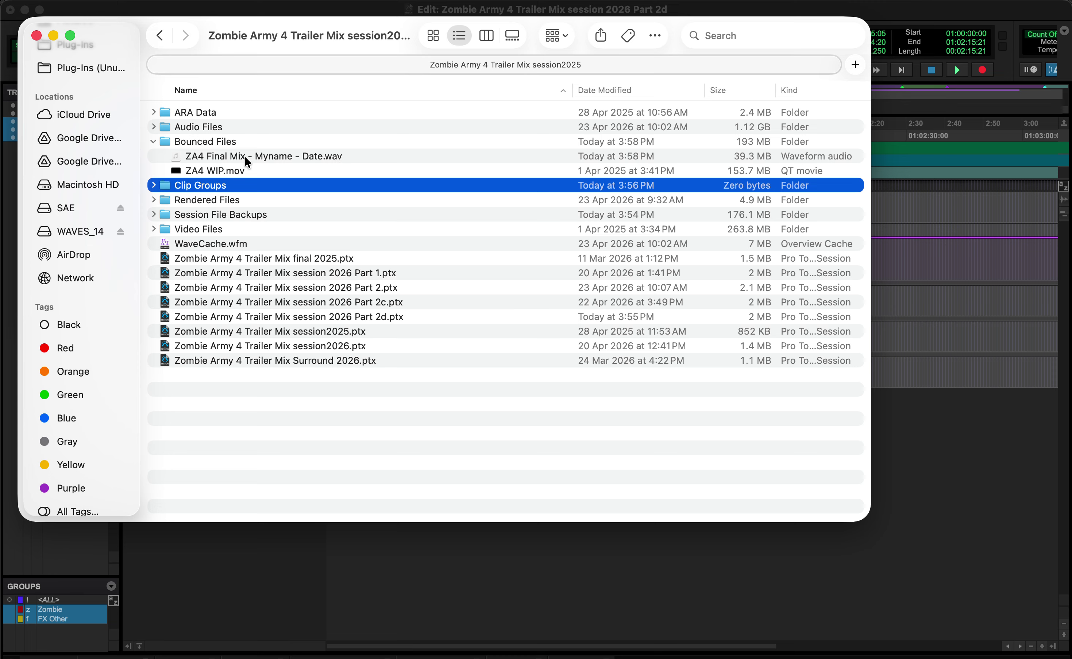
click(194, 143)
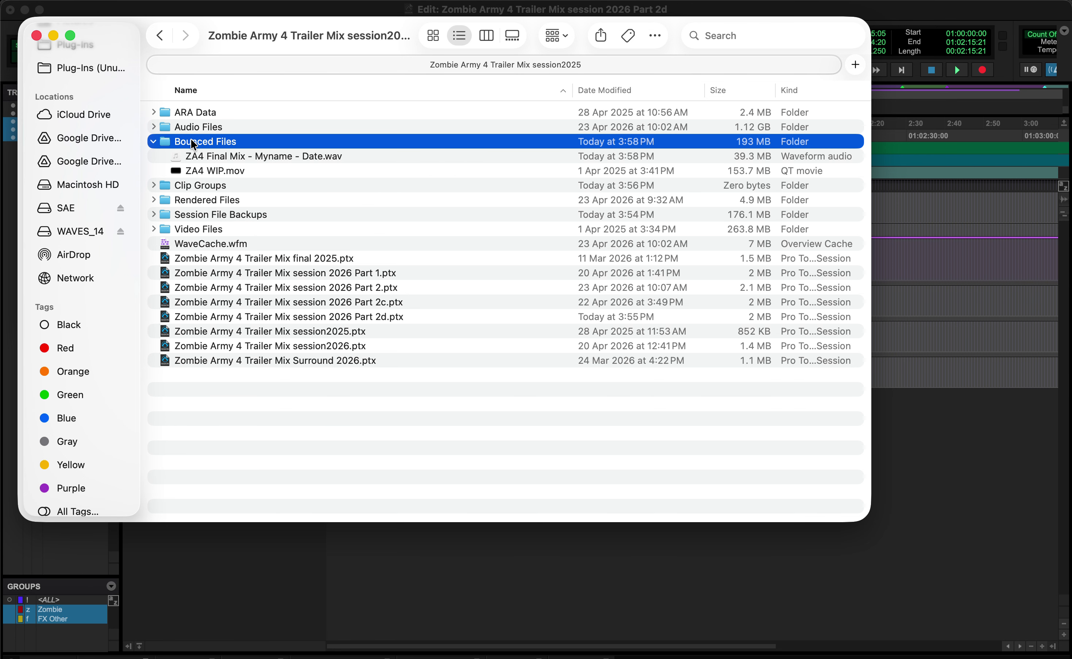
Switch back to Pro Tools and examine the tracks inside the MX, DX and FX folders, collapsing each folder again
key(super+Tab)
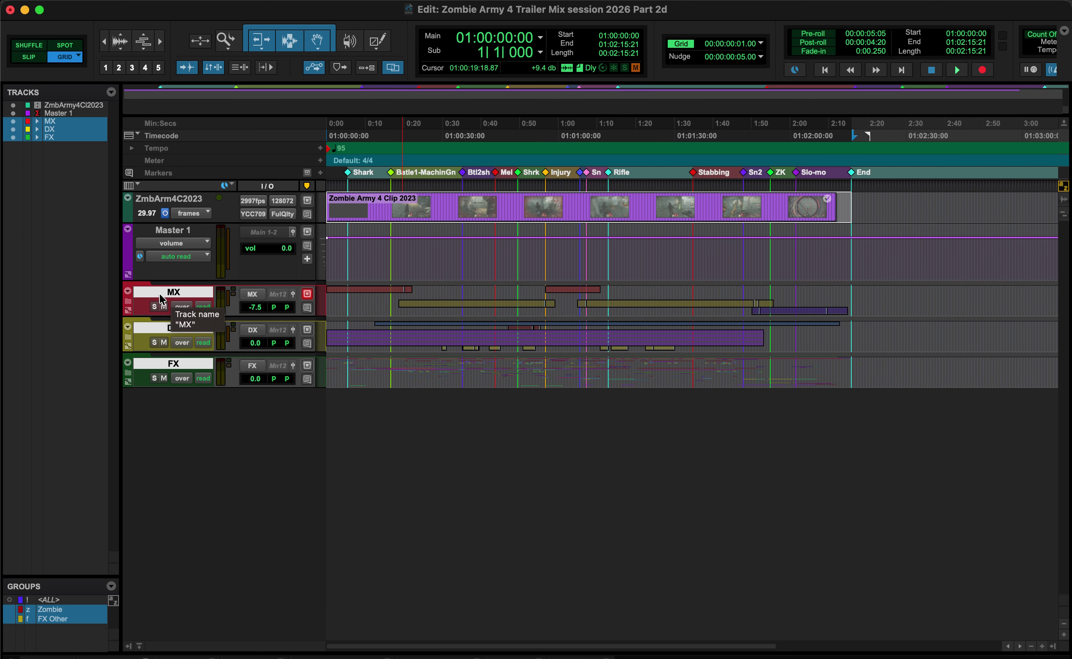
click(128, 303)
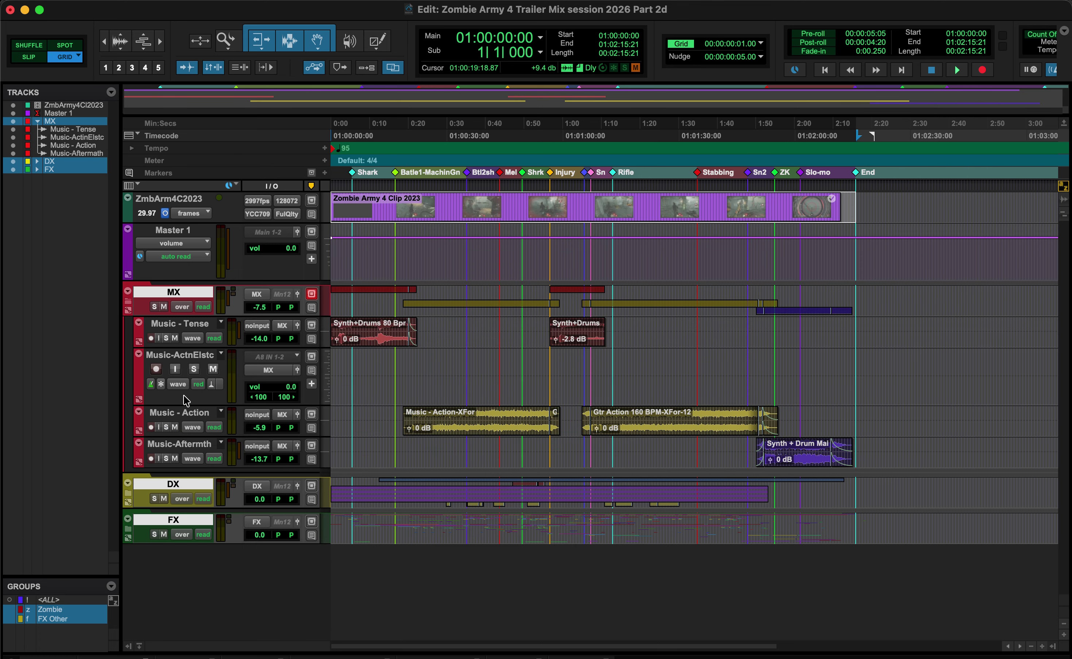
click(128, 302)
click(132, 340)
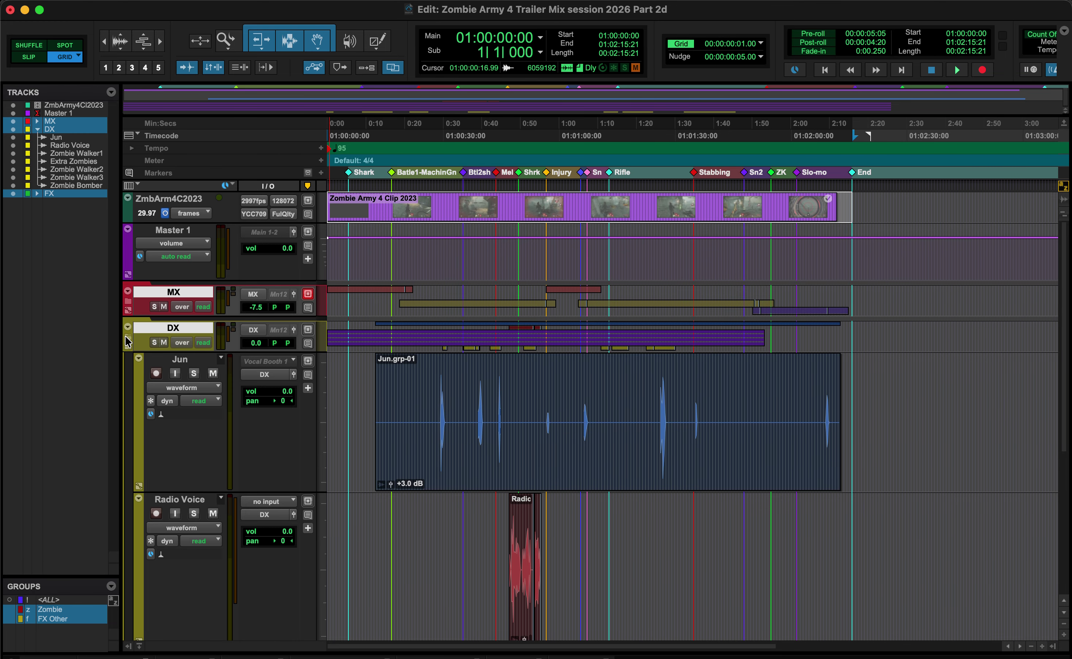
click(127, 338)
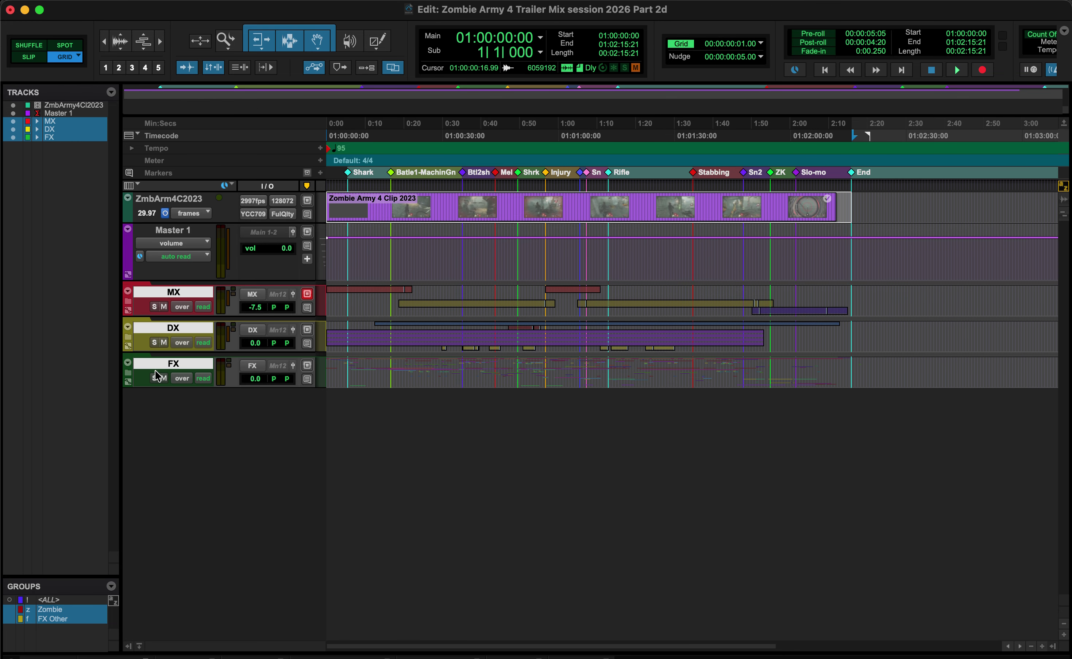
click(131, 375)
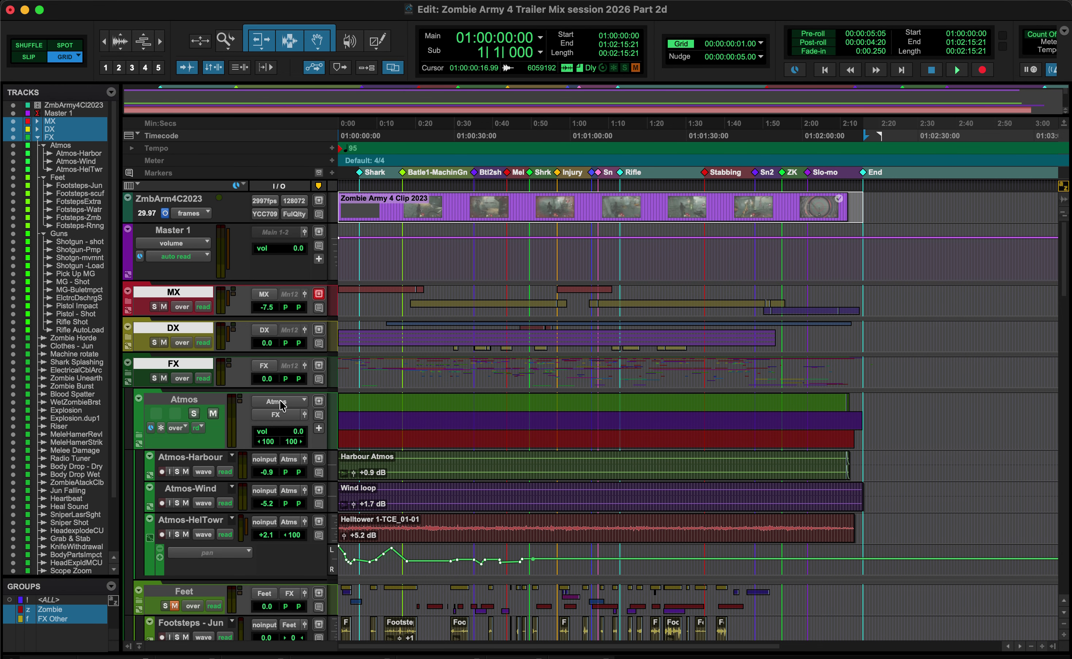
click(129, 375)
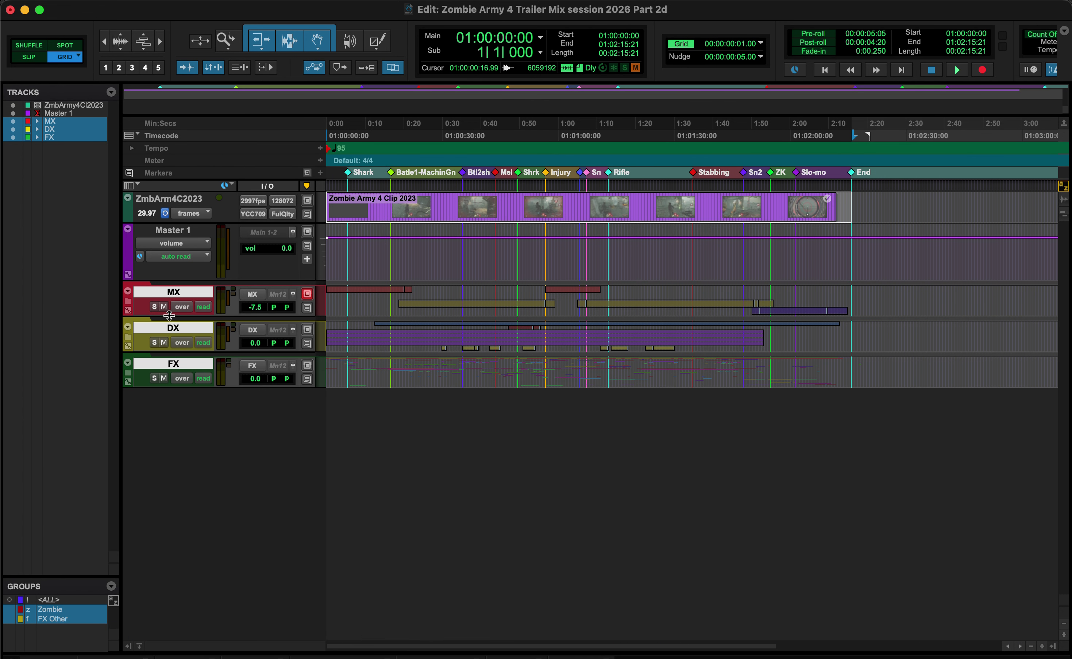
Bounce the selected MX, DX and FX folder tracks offline as WAV stems with the prefix Final into a Stems subfolder of Bounced Files
right_click(171, 296)
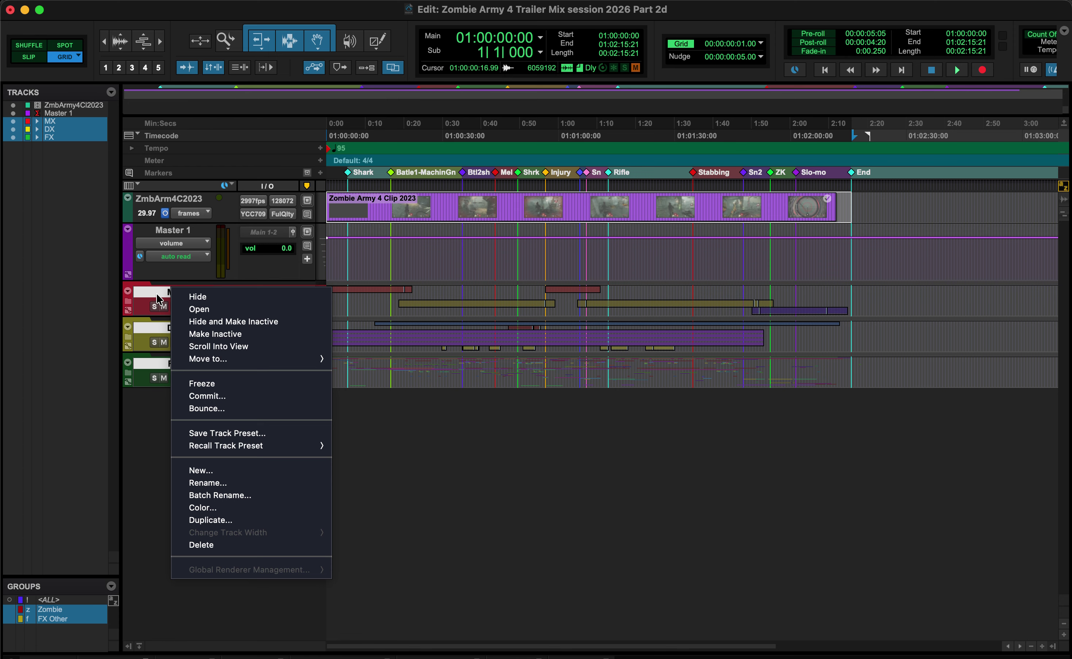
click(216, 412)
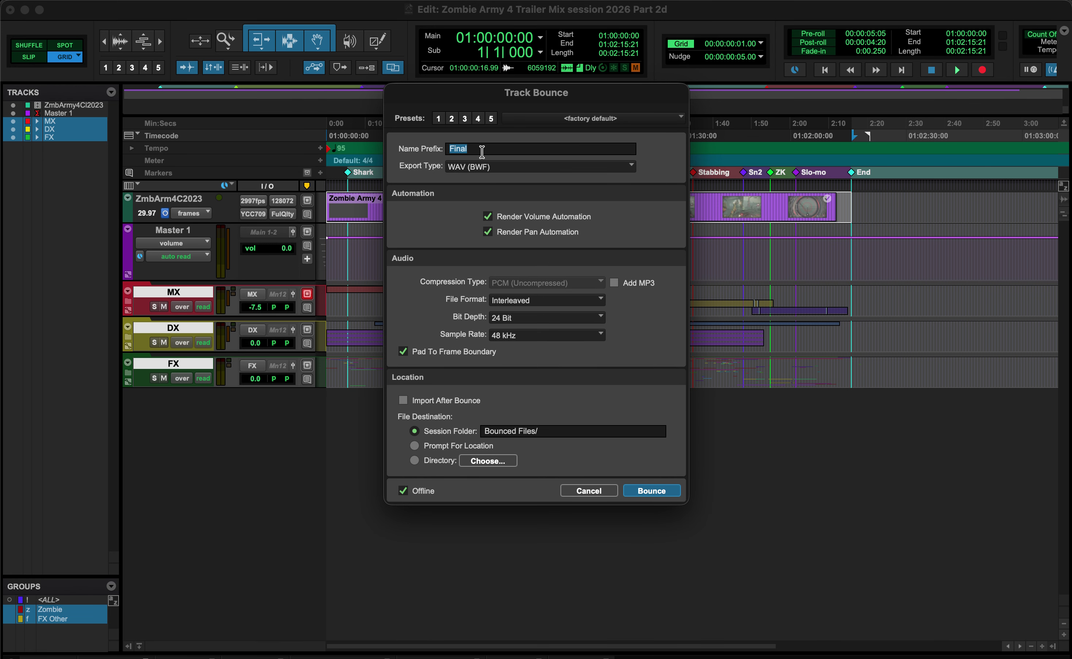
text(Fi)
text(Stems)
click(652, 490)
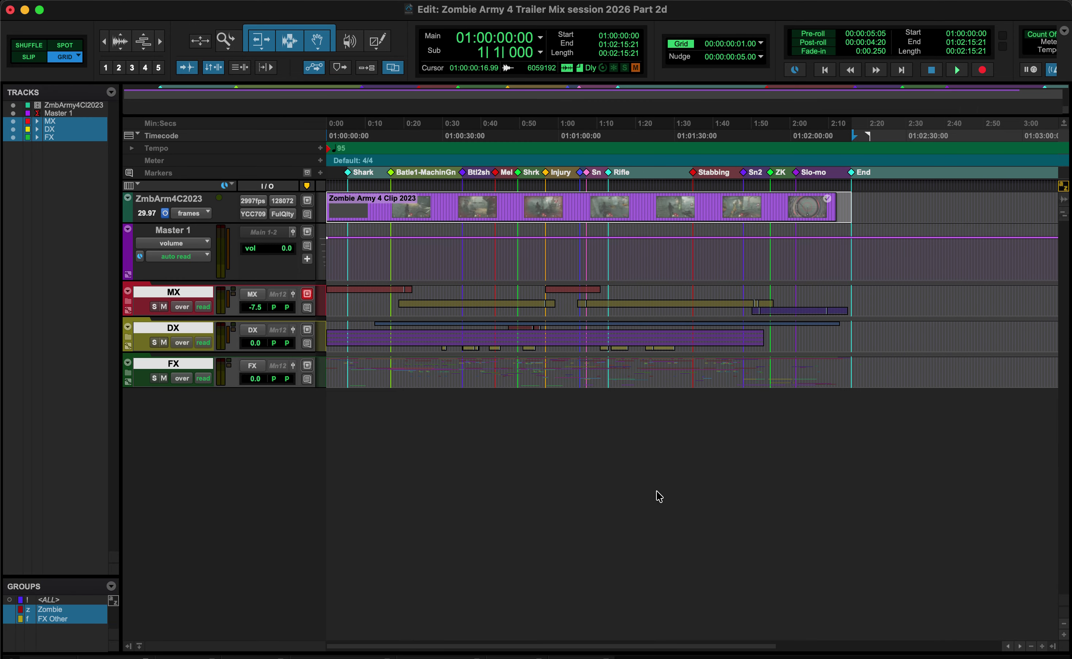
Switch to Finder and check the final mix and the stem files inside the Stems folder
key(super+Tab)
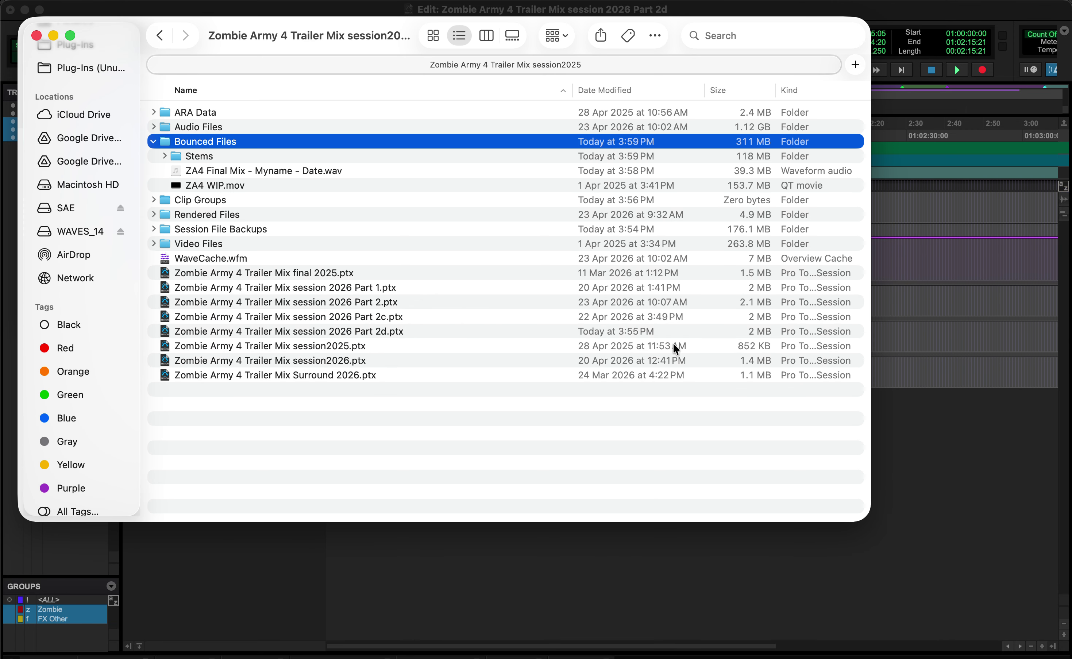
click(218, 171)
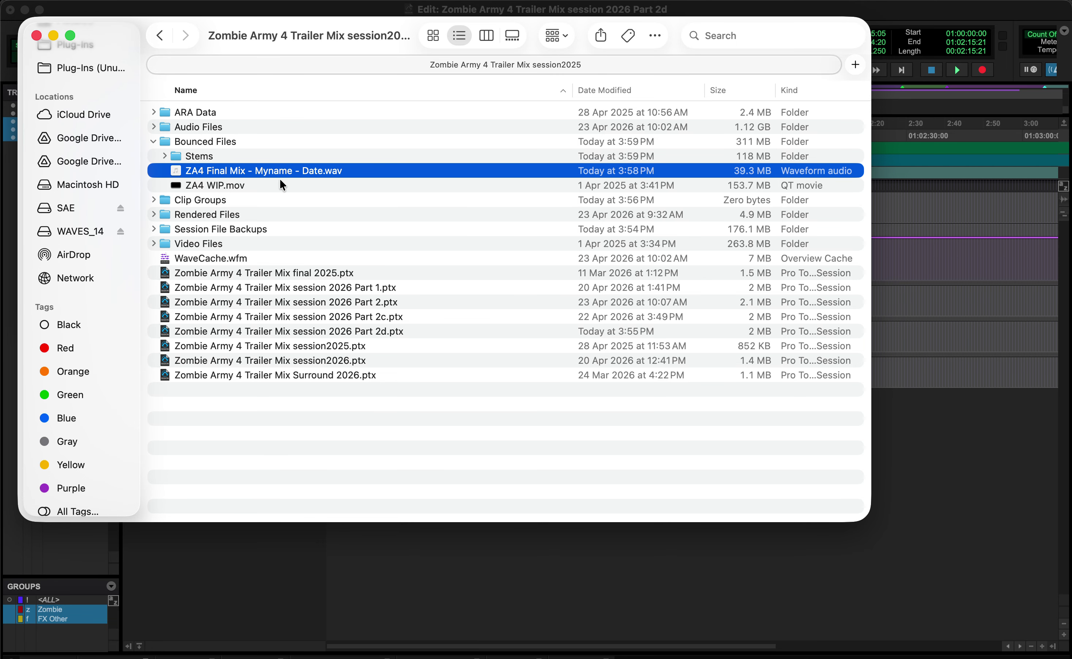
click(163, 156)
click(213, 172)
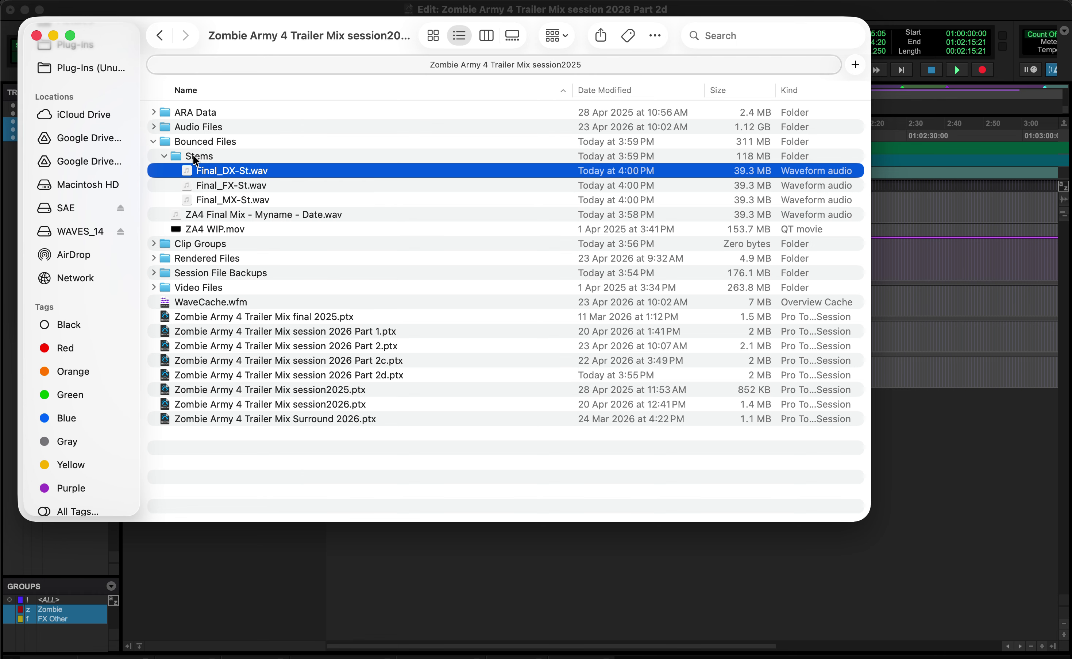
click(164, 157)
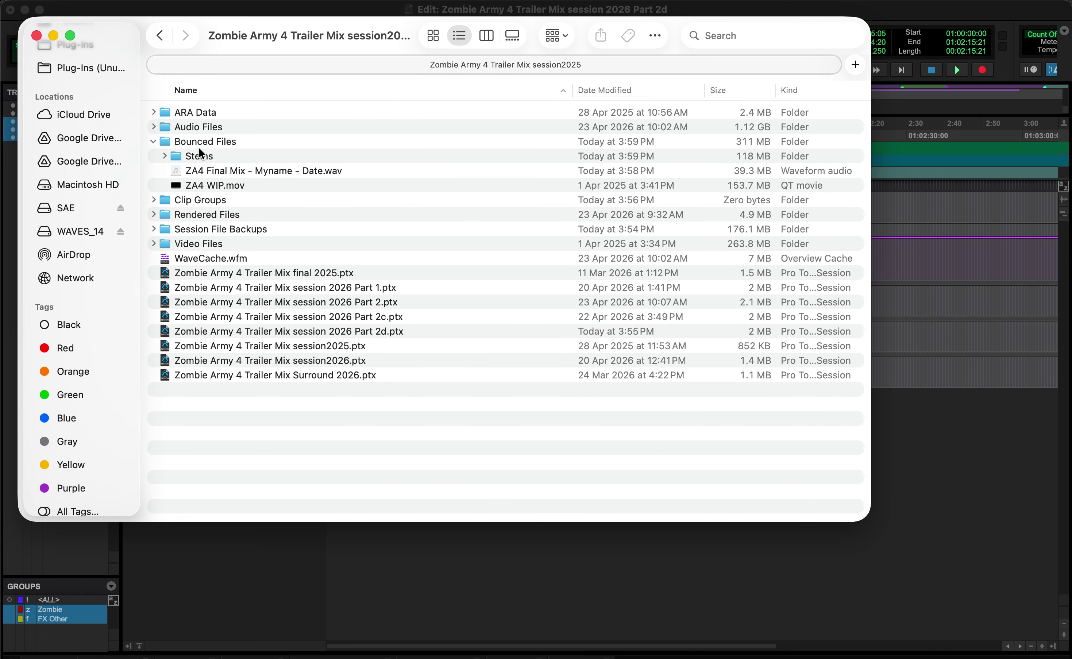
Delete ZA4 WIP.mov from the Bounced Files folder and select that folder
click(198, 182)
key(super+BackSpace)
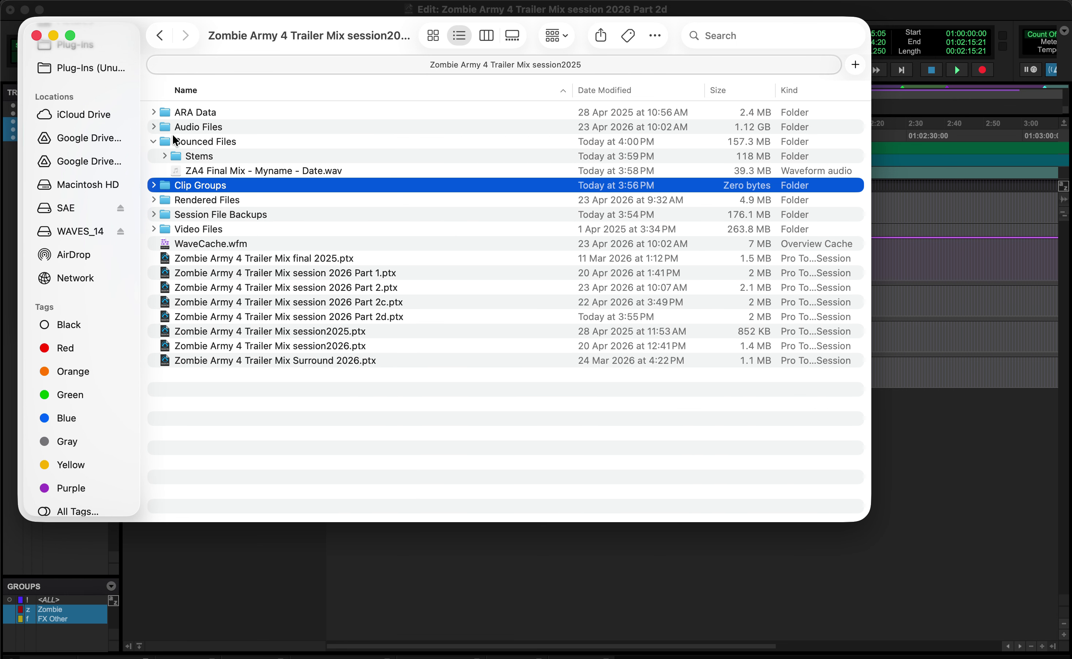
click(201, 143)
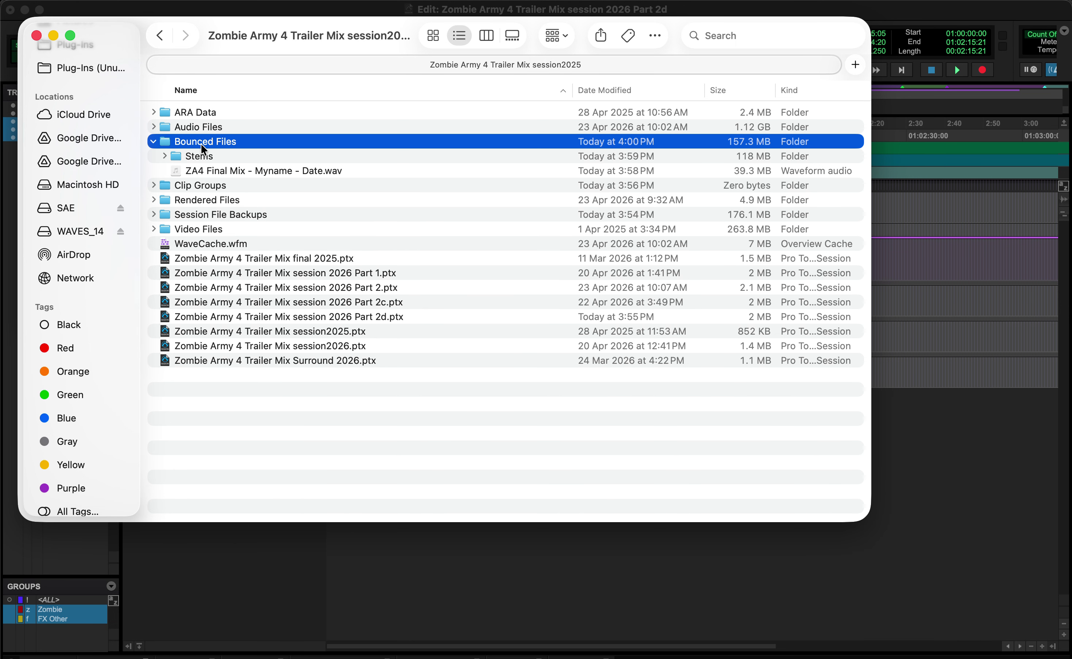